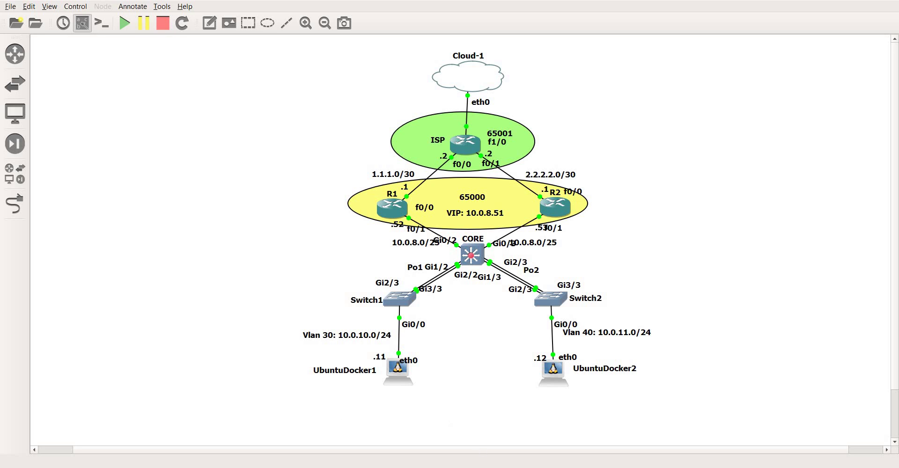
Enter privileged EXEC mode in the CORE switch console and display its routing table with "show ip route"
mouse_move(563, 466)
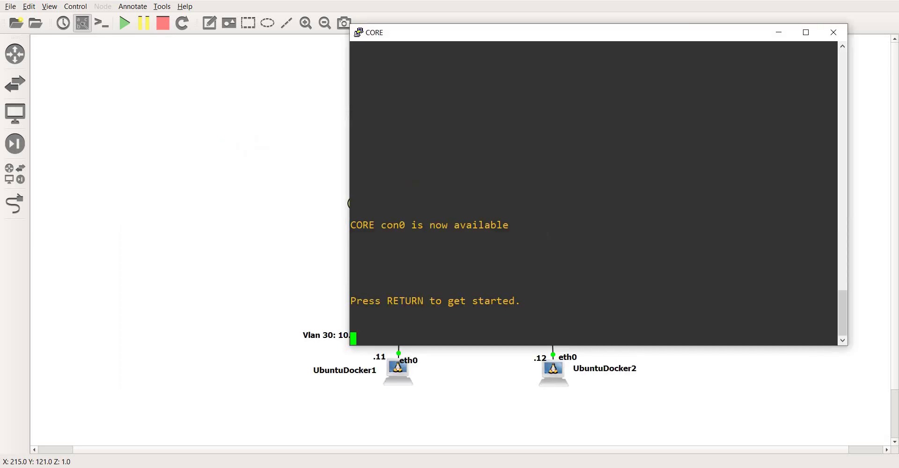
key(Return)
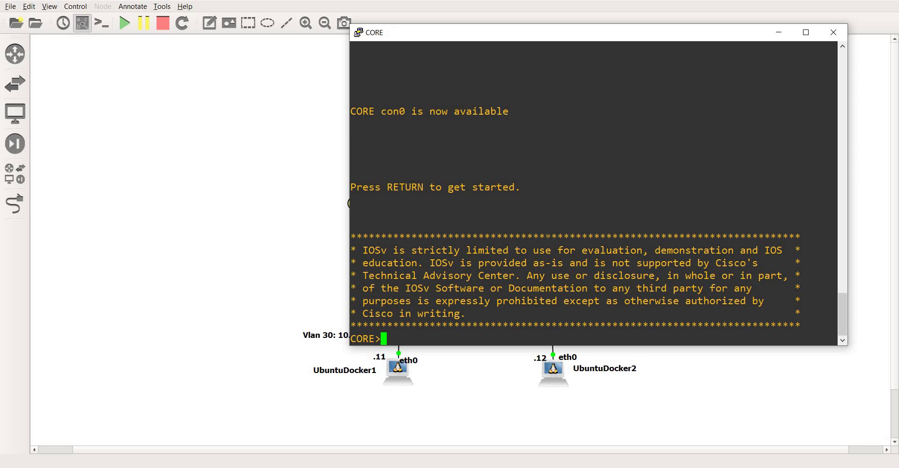
text(en)
key(Return)
text(show)
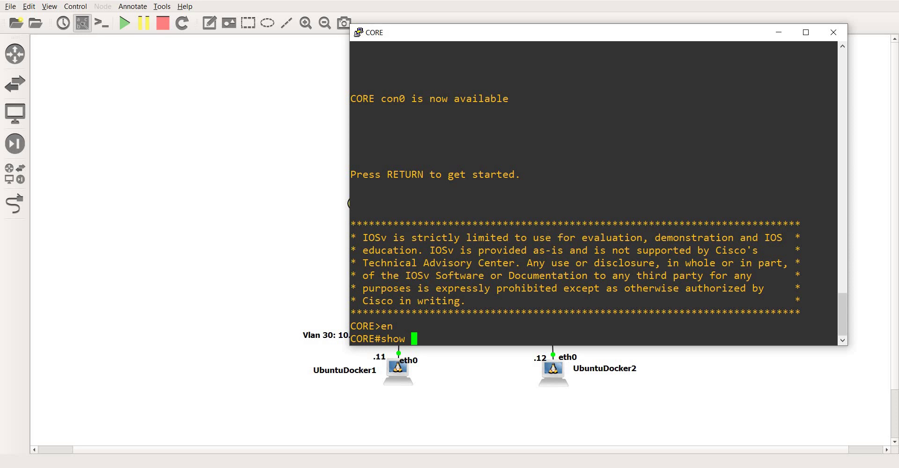
text(ip route)
key(Return)
Move the CORE console window around the topology diagram to compare the routing table with the network layout
drag(481, 36, 374, 43)
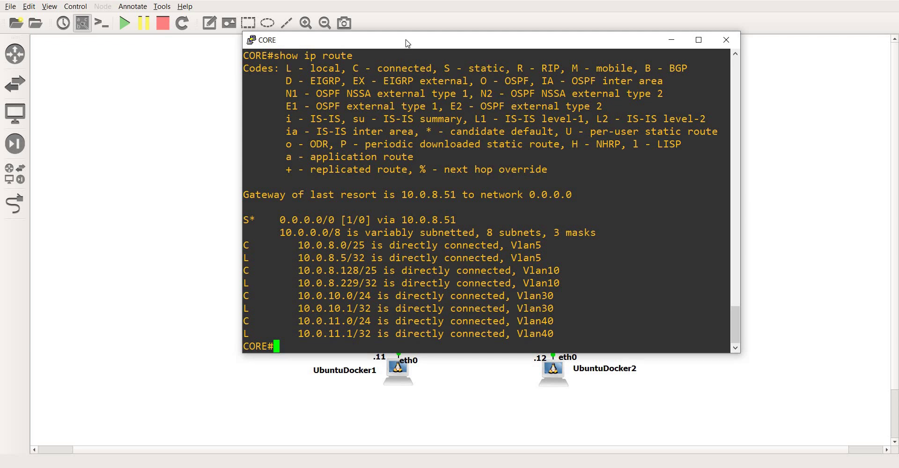
drag(483, 42, 577, 44)
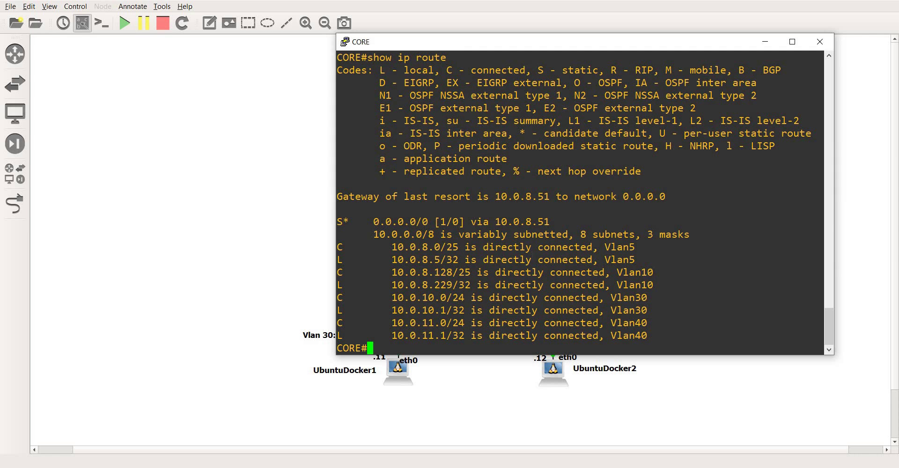
drag(432, 43, 518, 30)
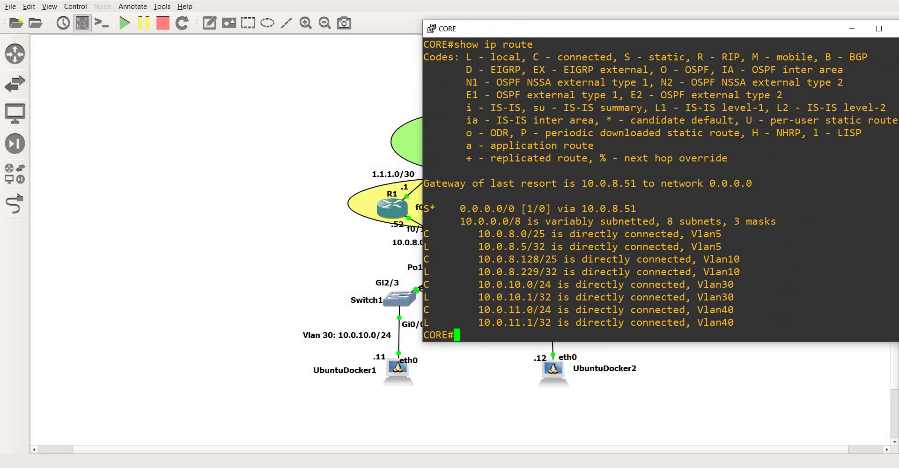
drag(593, 33, 685, 34)
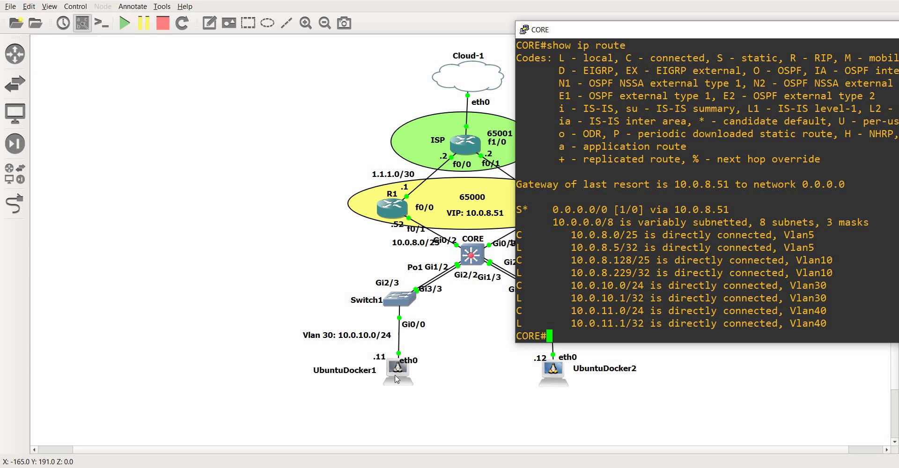
drag(597, 25, 452, 12)
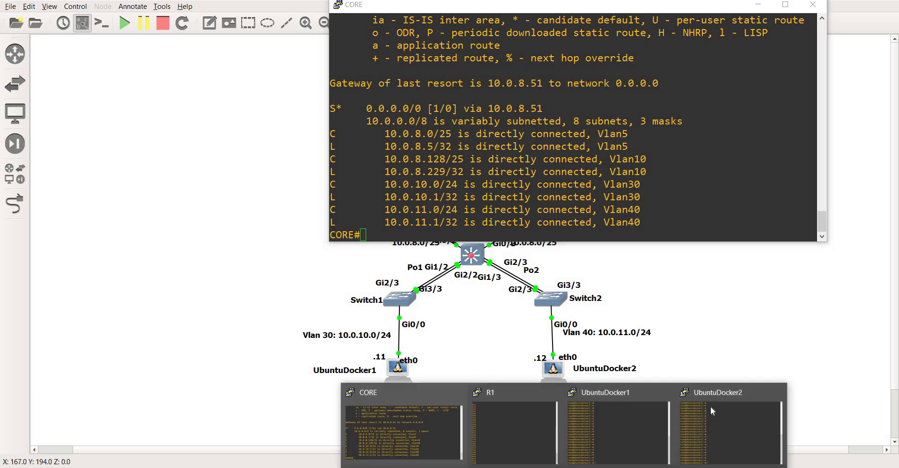
Switch to the UbuntuDocker2 console, run "ifconfig" and highlight the eth0 IP address
click(721, 392)
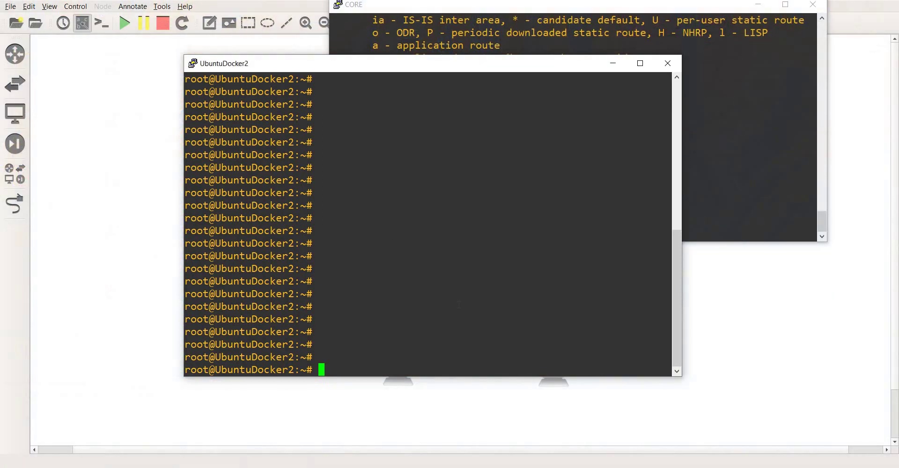
text(ifconfig)
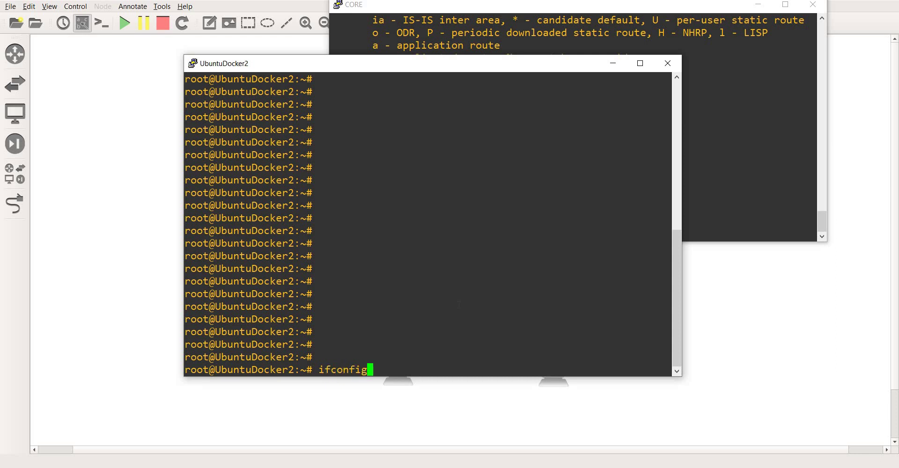
key(Return)
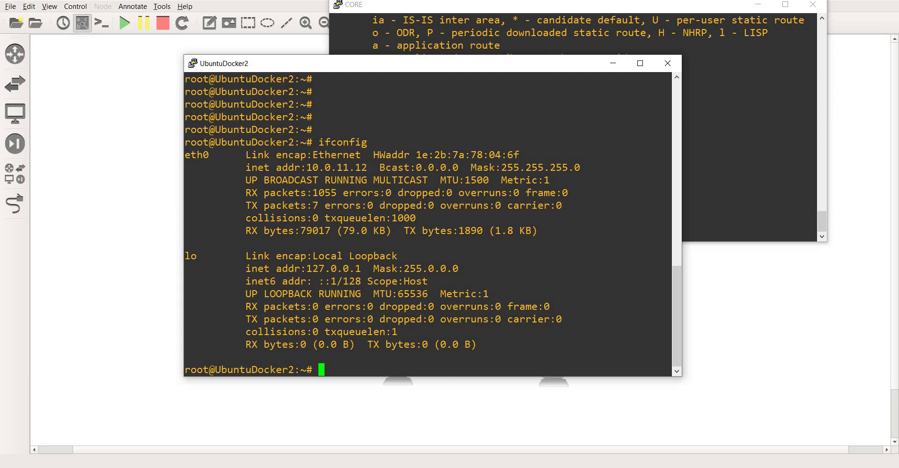
drag(368, 168, 310, 167)
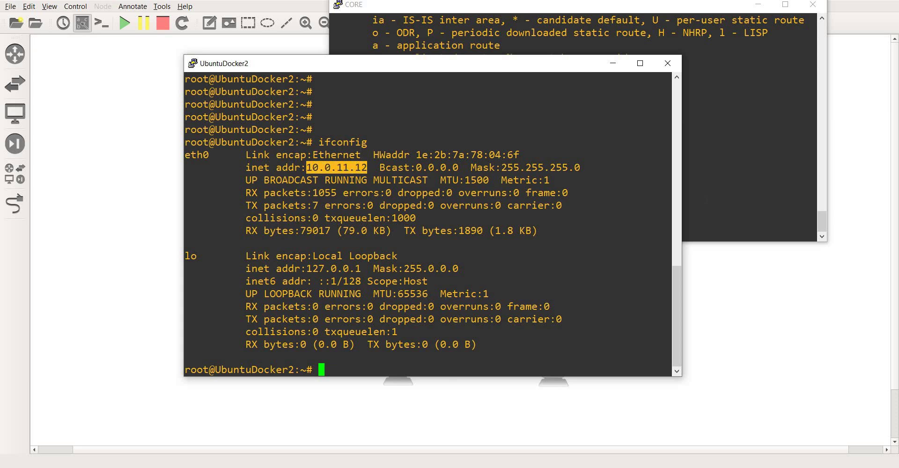
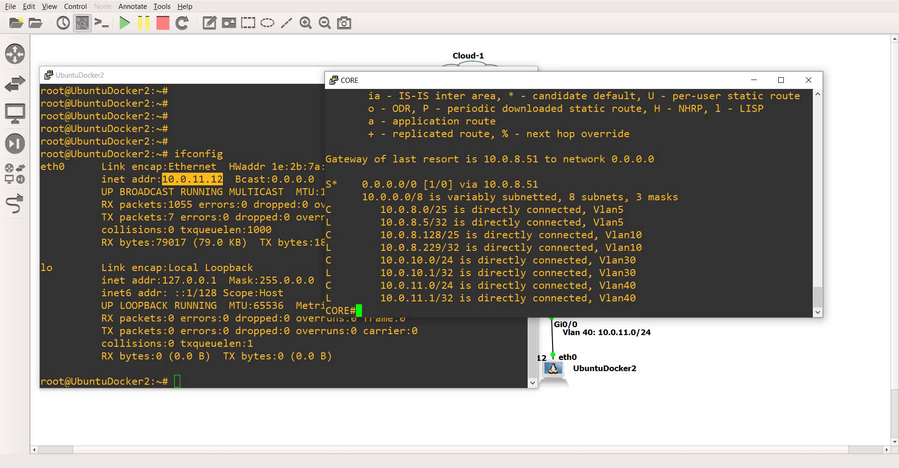
Highlight the connected 10.0.11.0/24 route and its VLAN on CORE, and display that interface's configuration with "show run int vlan40"
drag(380, 285, 453, 287)
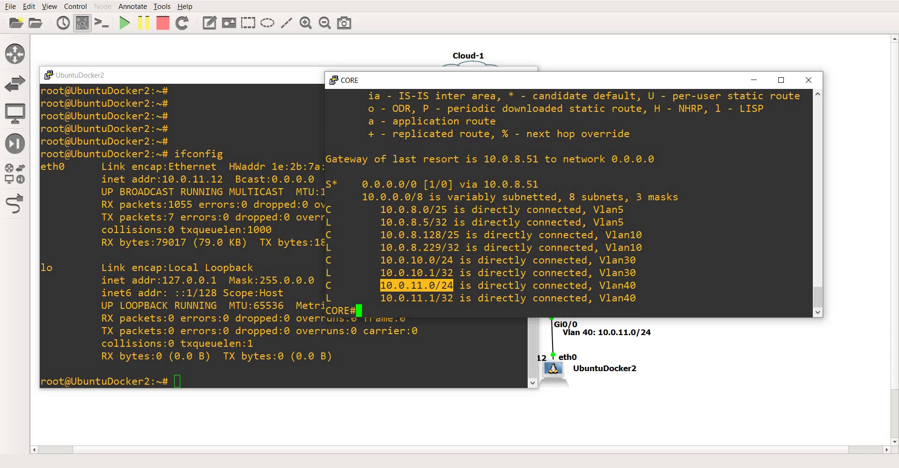
double_click(612, 286)
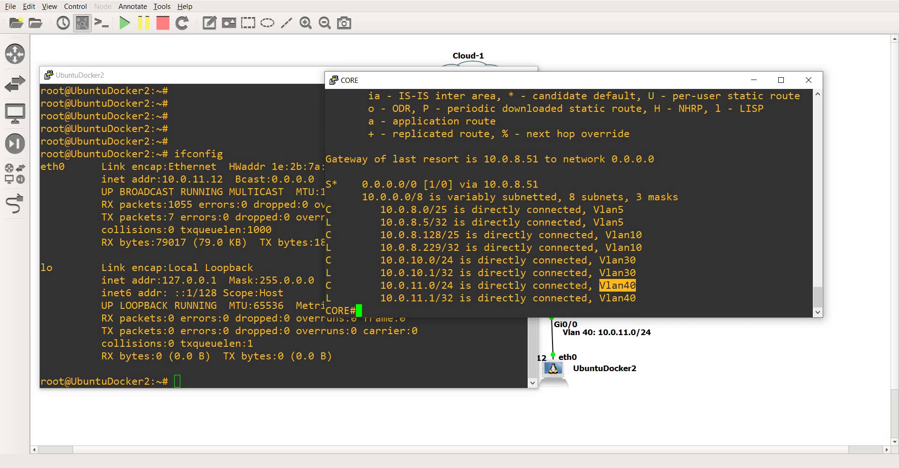
click(611, 286)
text(show )
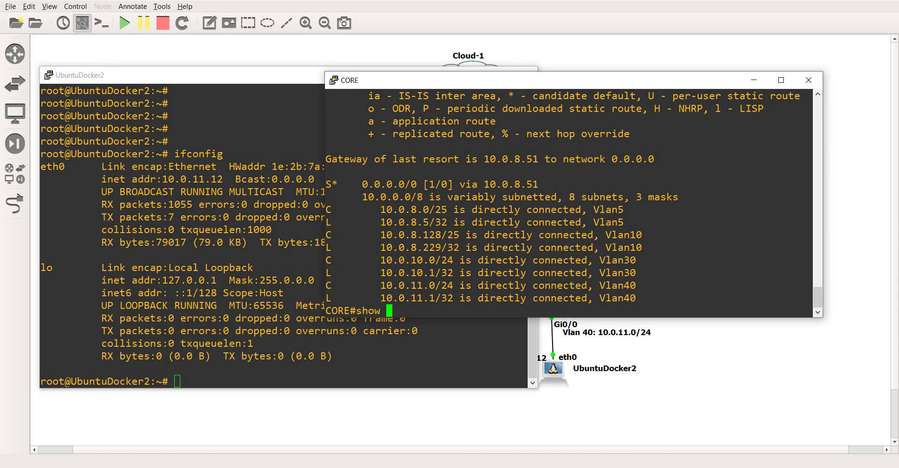
text(run int vlan40)
key(Return)
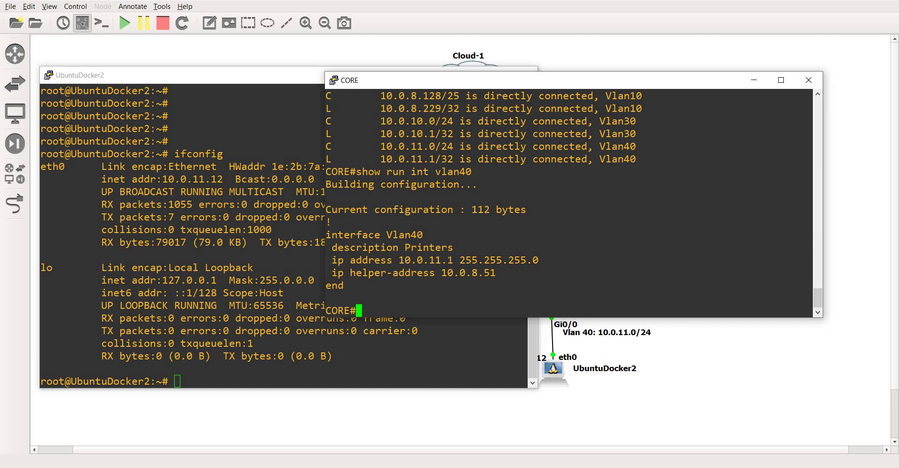
Compare the Vlan40 subnet mask and connected route prefix with UbuntuDocker2's address, and minimize the UbuntuDocker2 console
drag(398, 260, 538, 260)
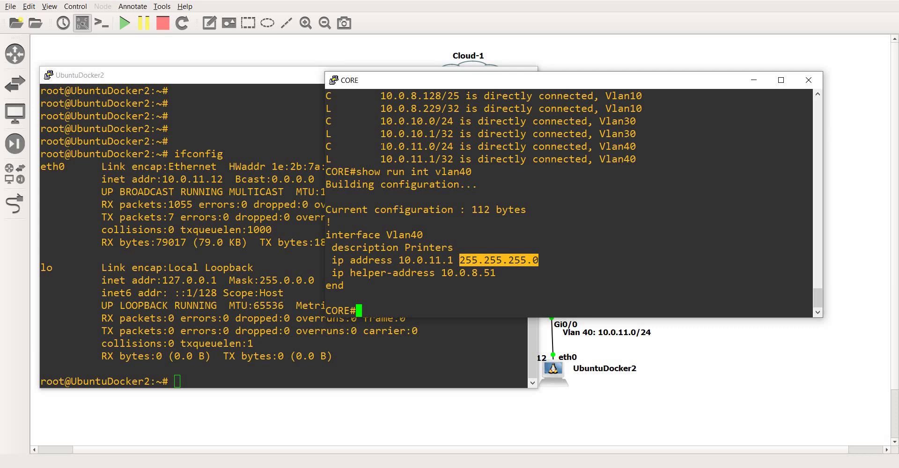
drag(380, 147, 422, 146)
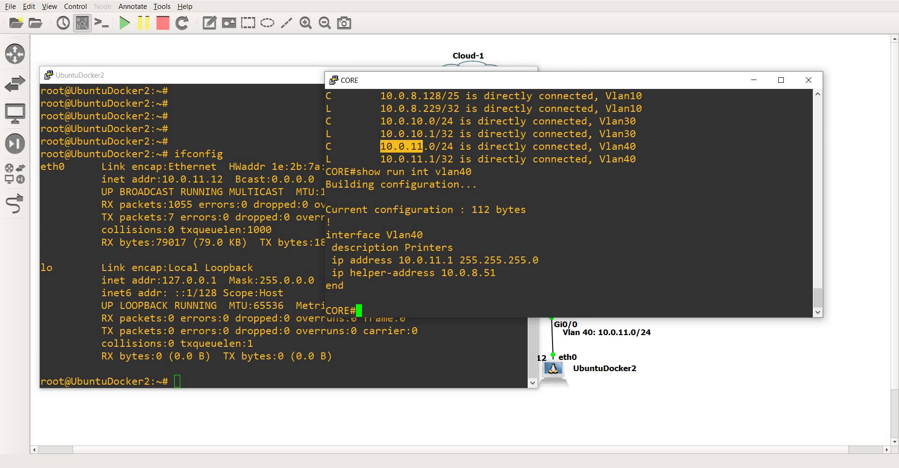
click(287, 85)
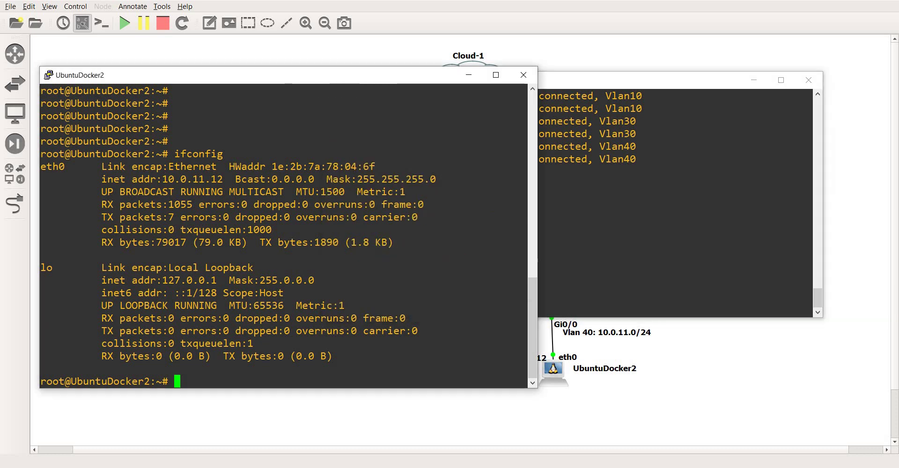
key(alt+Tab)
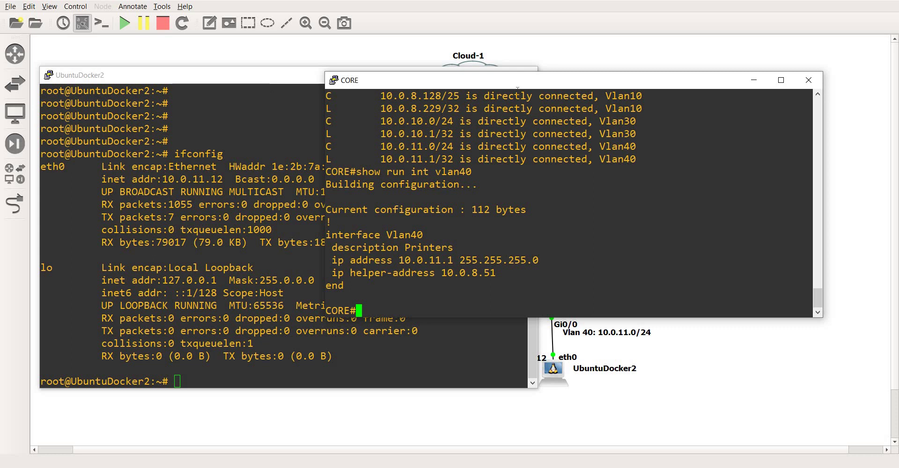
click(267, 79)
click(468, 75)
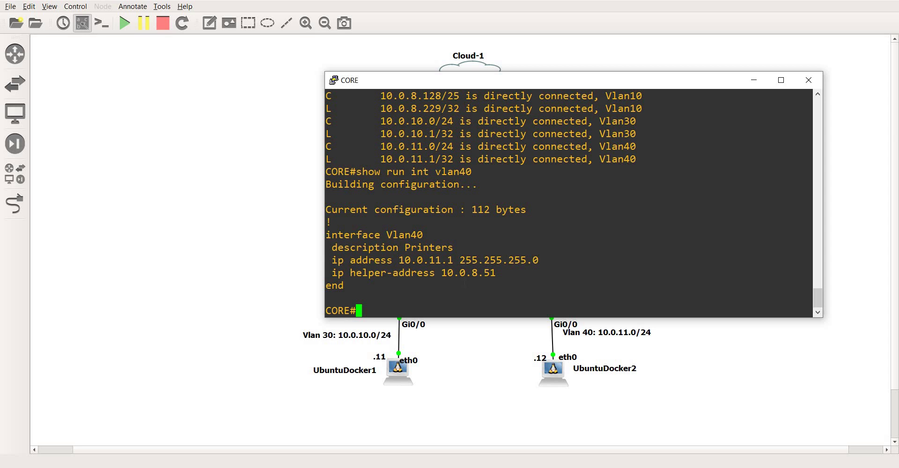
List the available options with "show ip route ?" on CORE and highlight the hostname or A.B.C.D argument
text(show ip route )
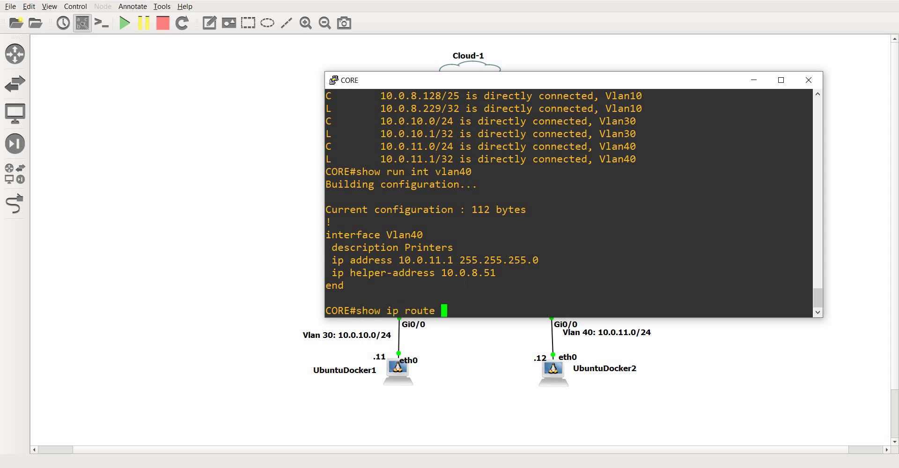
text(?)
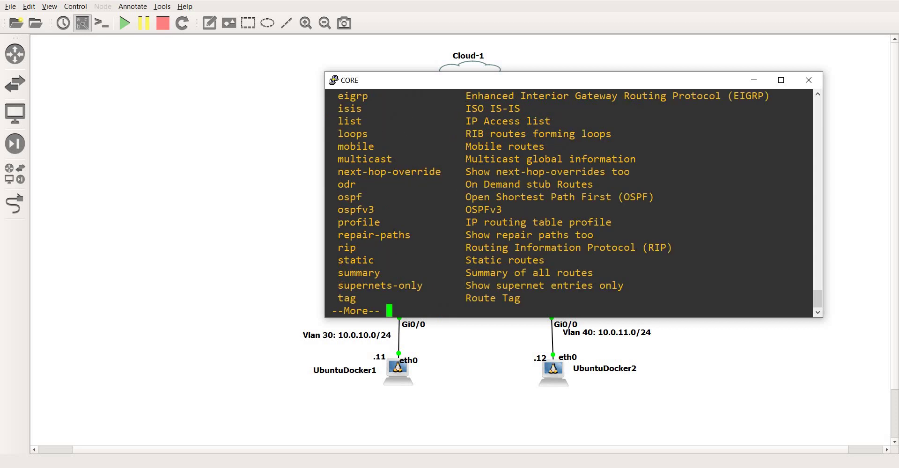
key(space)
scroll(569, 201, up, 10)
scroll(569, 201, down, 6)
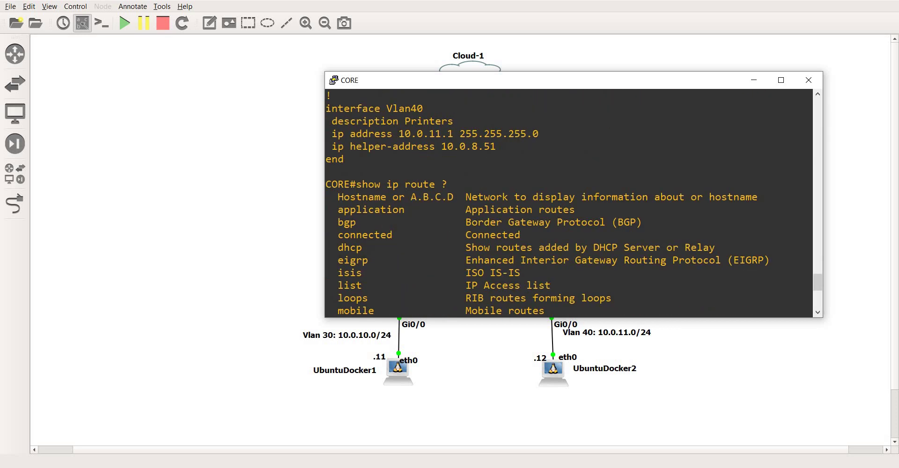
double_click(362, 197)
drag(410, 197, 453, 197)
triple_click(389, 197)
click(388, 196)
scroll(569, 201, down, 6)
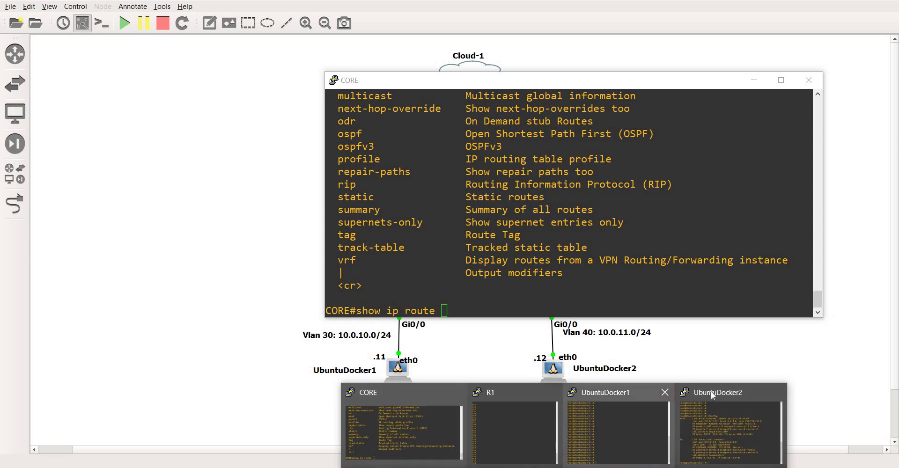
Check UbuntuDocker2's eth0 address in its console and look up its route on CORE with "show ip route 10.0.11.12"
click(728, 424)
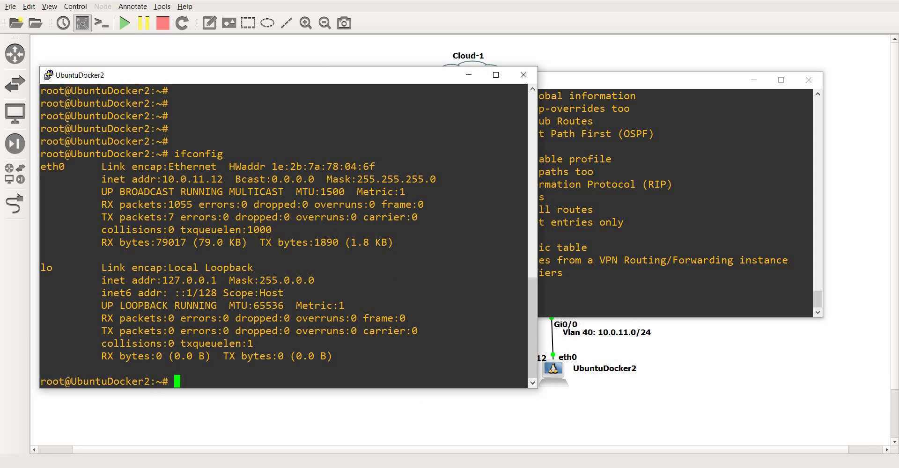
double_click(192, 179)
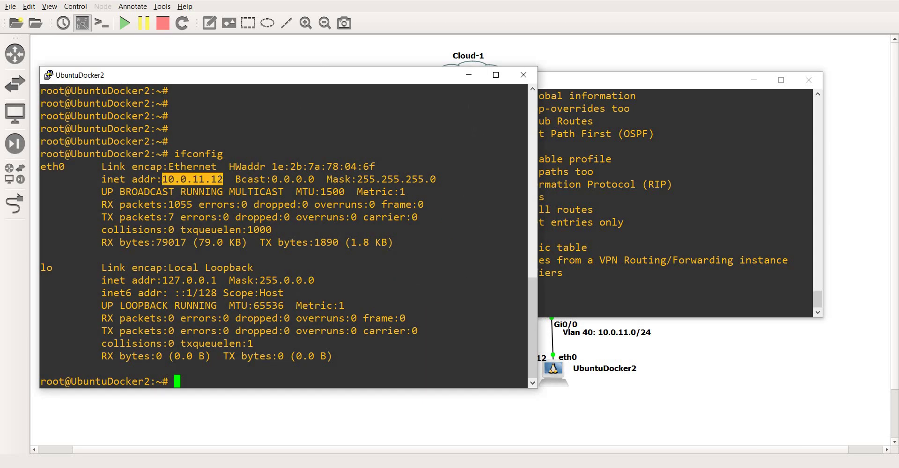
click(470, 78)
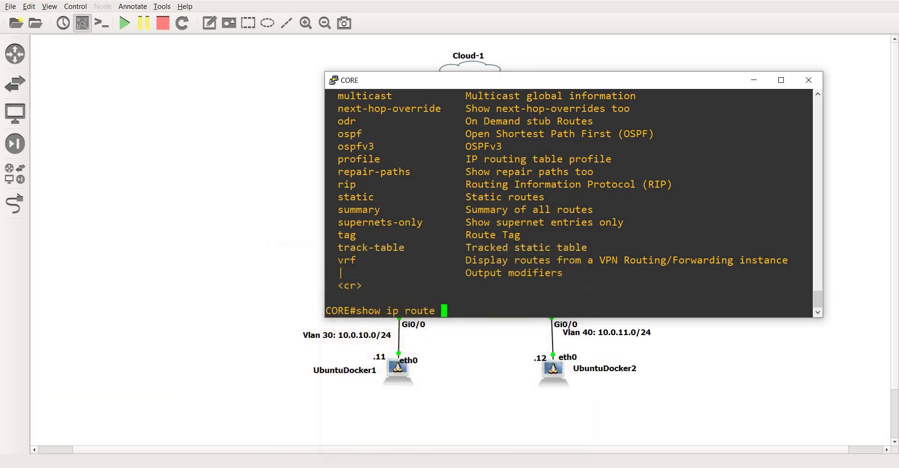
text(10.0.11.12)
key(Return)
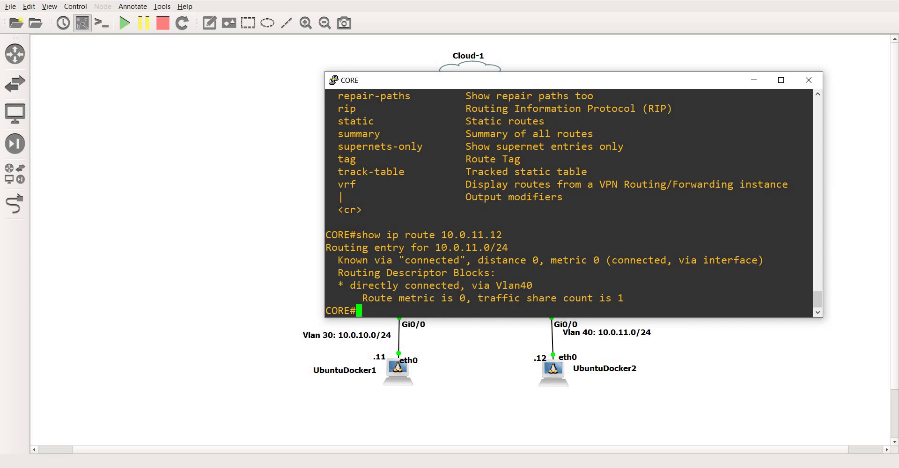
Highlight the matching network, route source, administrative distance and outgoing interface in the 10.0.11.12 lookup output
drag(436, 248, 498, 251)
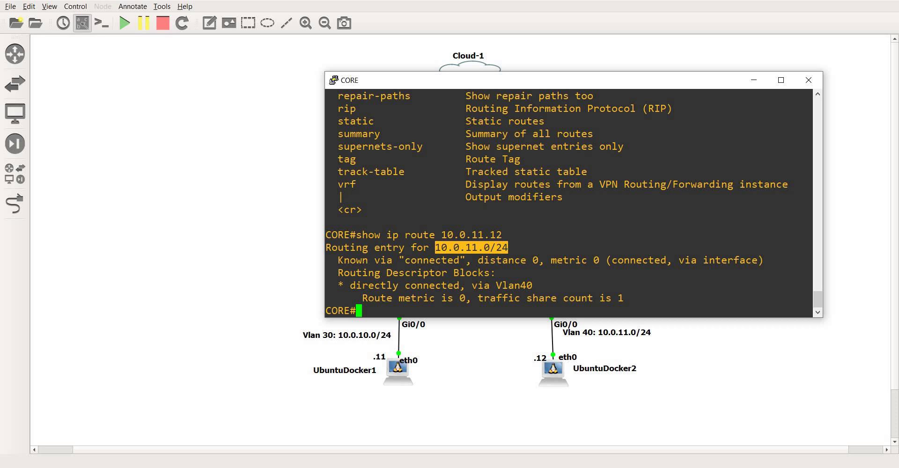
drag(411, 260, 587, 261)
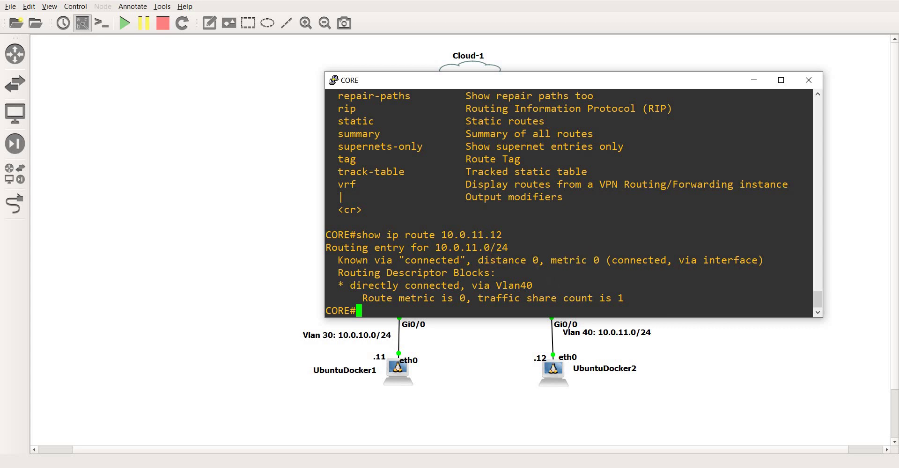
drag(635, 261, 655, 260)
drag(356, 286, 435, 285)
drag(514, 286, 527, 285)
click(520, 92)
Minimize the CORE console and bring up the R1 router console, moving it over the topology diagram
drag(545, 78, 570, 66)
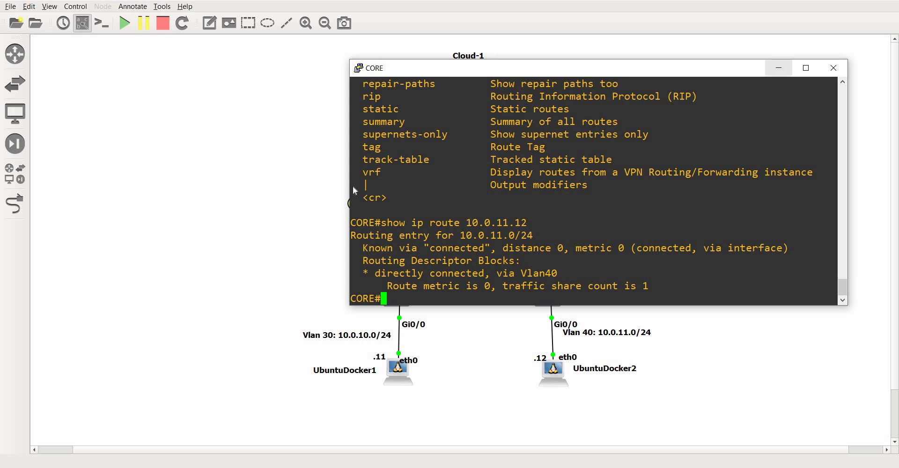
click(779, 68)
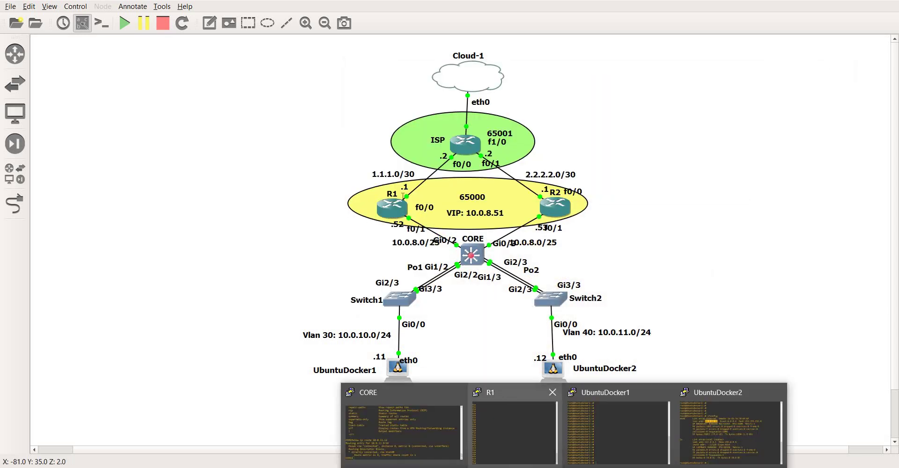
click(500, 398)
drag(297, 37, 575, 19)
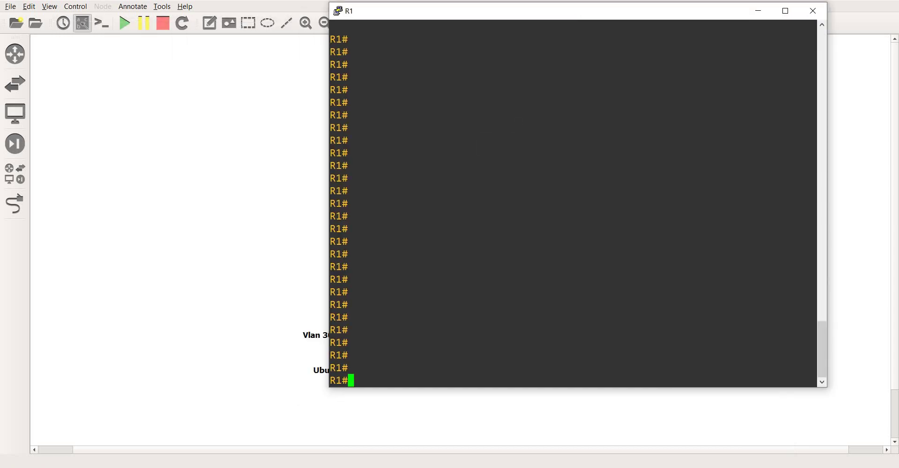
Check UbuntuDocker1's eth0 address with "ifconfig" in its console, highlight the address and minimize that console
key(alt+Tab)
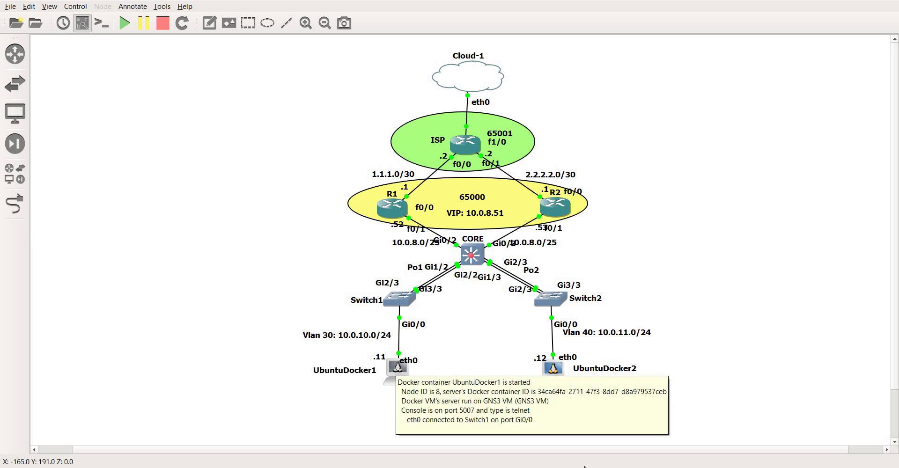
mouse_move(527, 420)
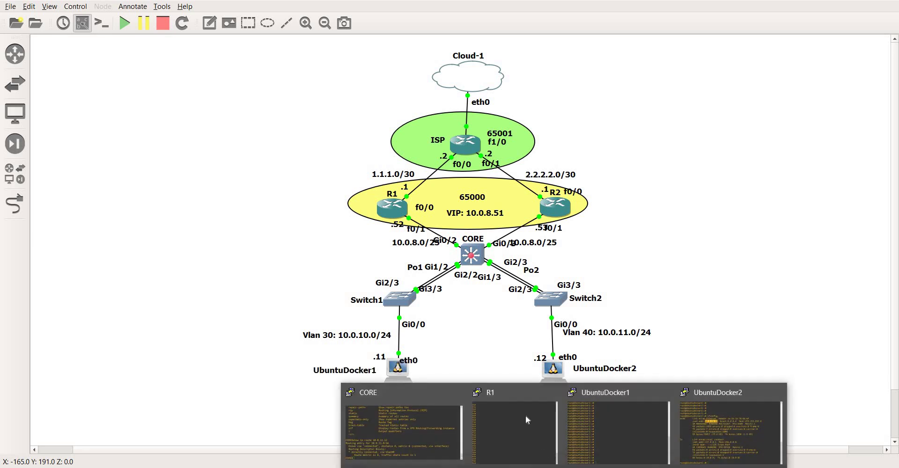
click(641, 405)
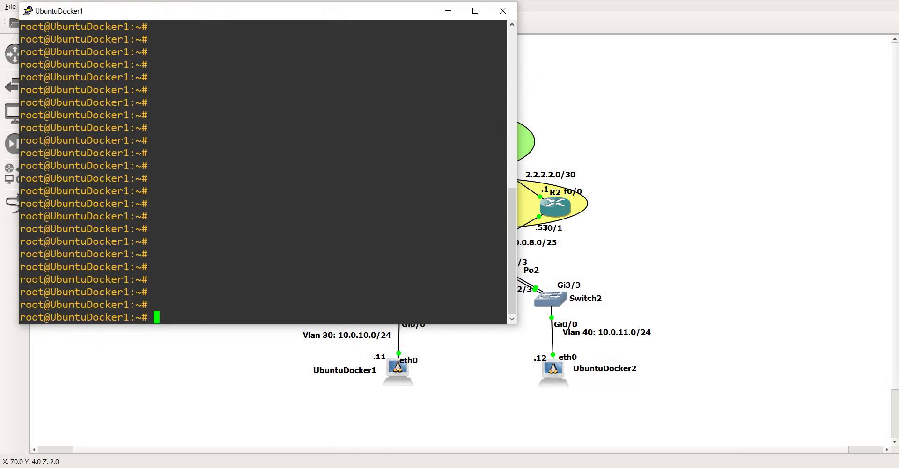
text(ifconfig)
key(Return)
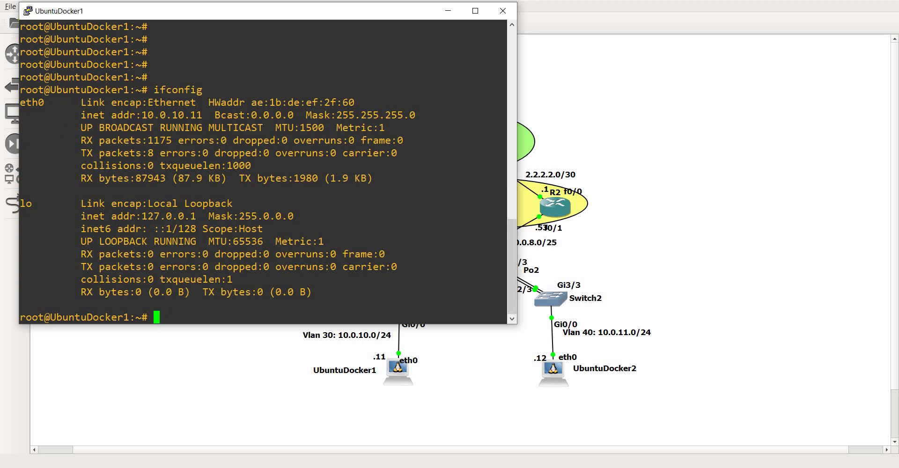
double_click(171, 115)
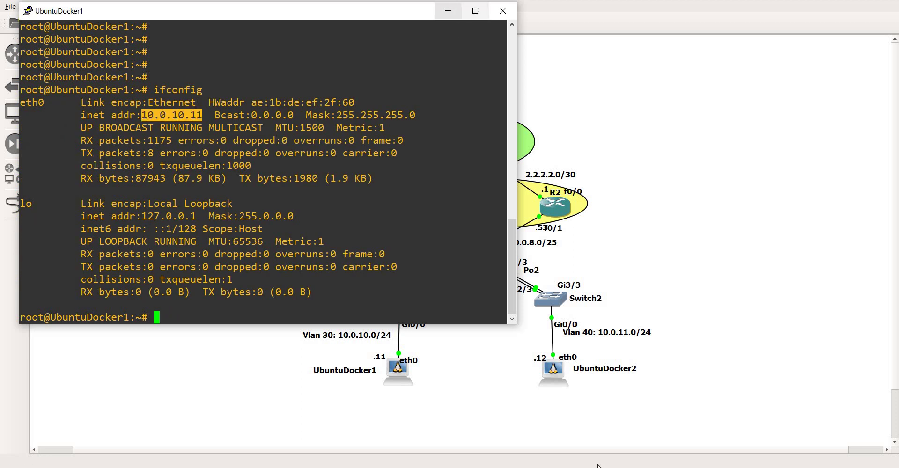
click(448, 11)
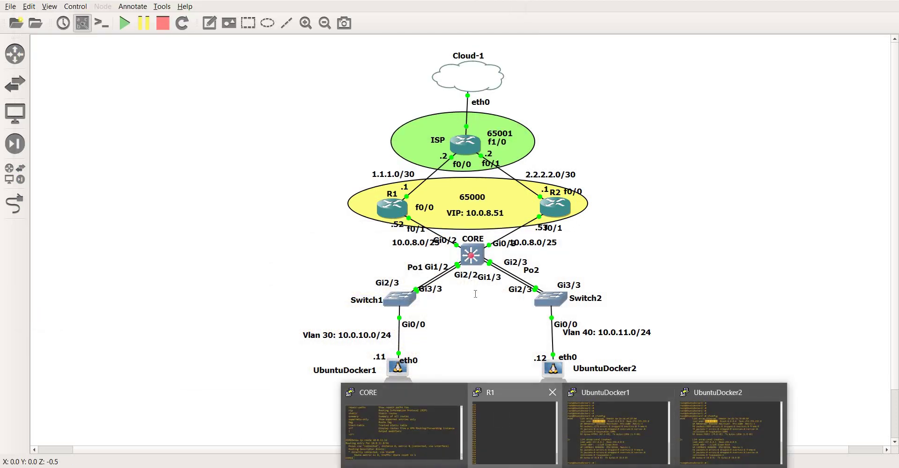
Look up the route to UbuntuDocker1 on R1 with "show ip route 10.0.10.11"
click(509, 407)
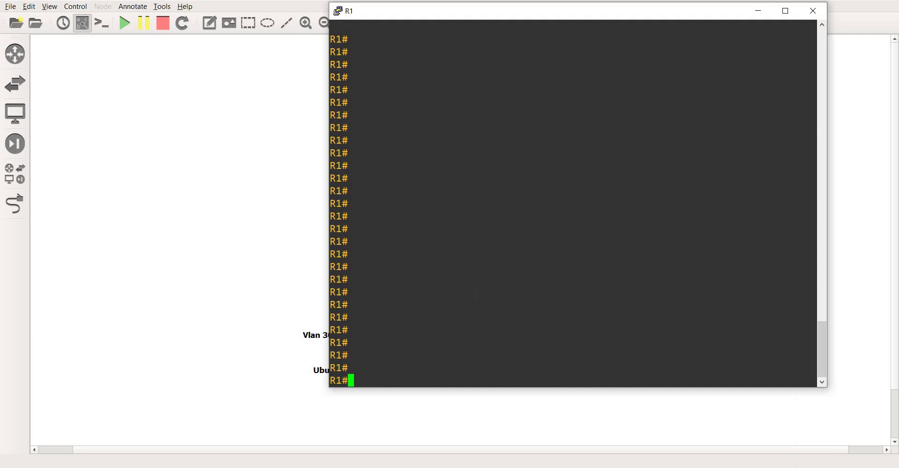
text(show route)
key(BackSpace)
key(BackSpace)
key(BackSpace)
key(BackSpace)
key(BackSpace)
key(BackSpace)
text(ip route)
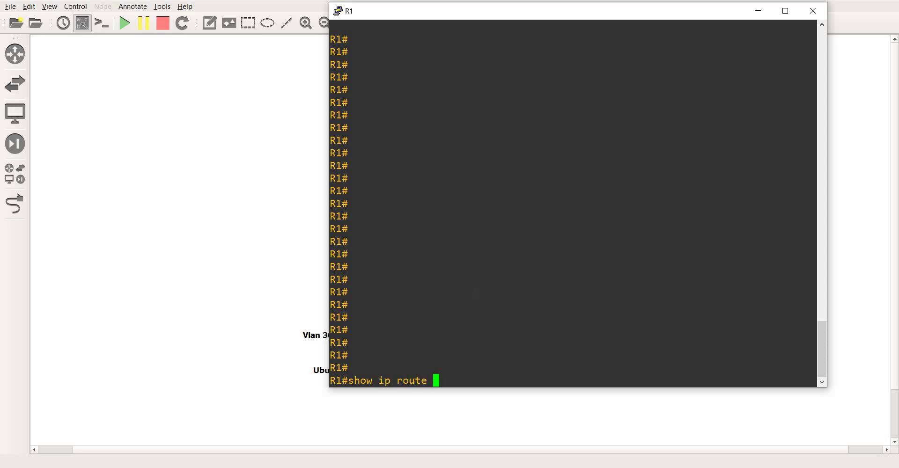
key(alt+Tab)
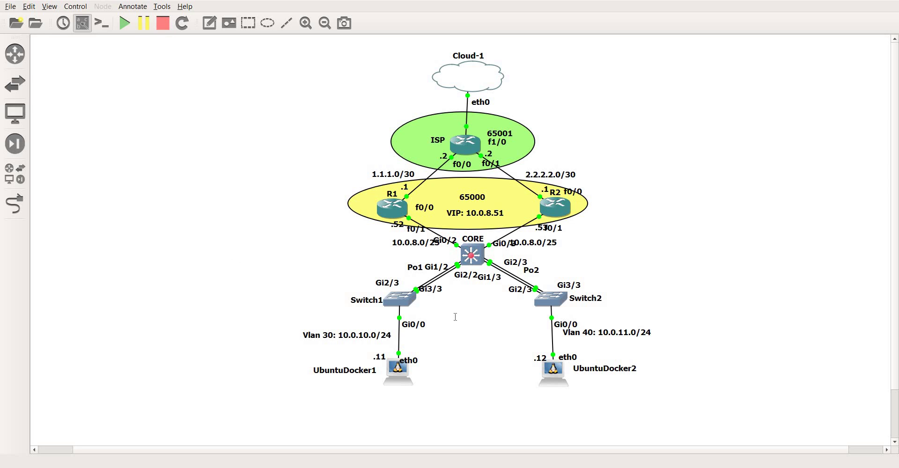
key(alt+Tab)
text(10.0.10.11)
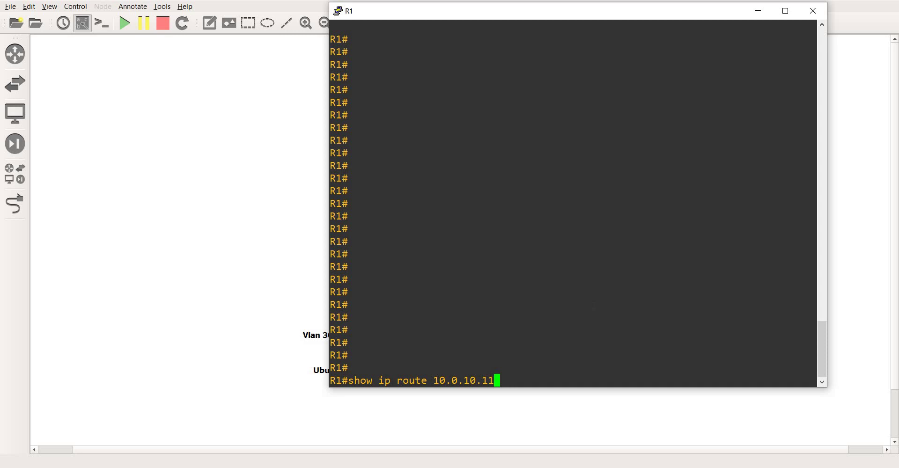
key(Return)
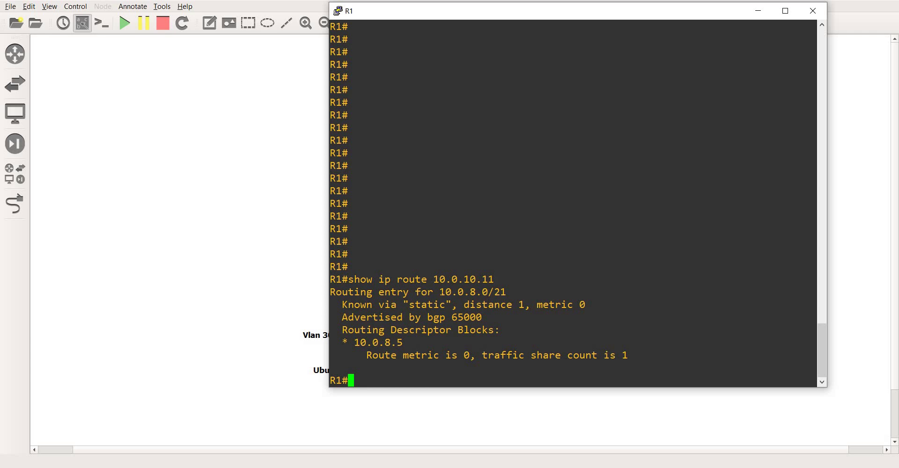
Highlight the matched network in the lookup output, and display R1's full routing table with "show ip route" in a widened console
drag(440, 292, 815, 292)
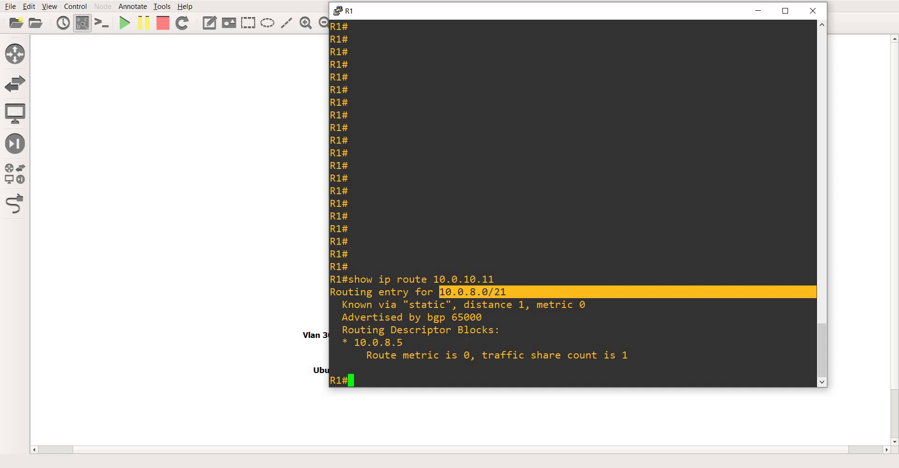
text(show )
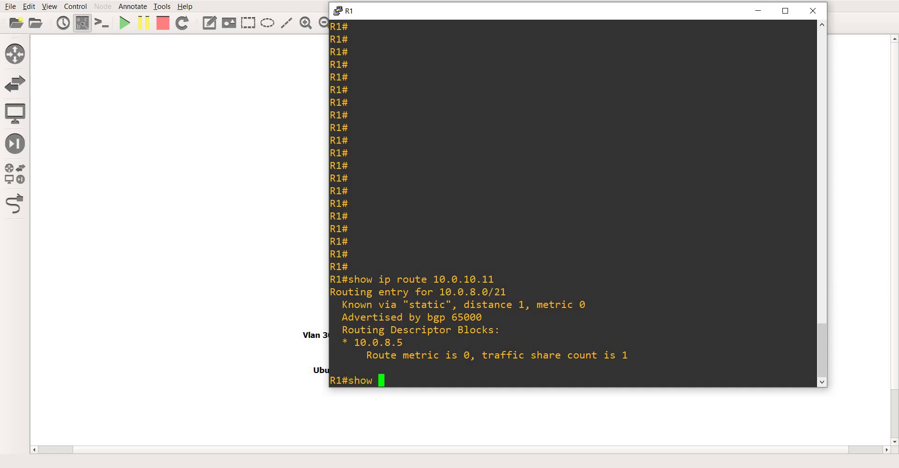
text(ip route)
key(Return)
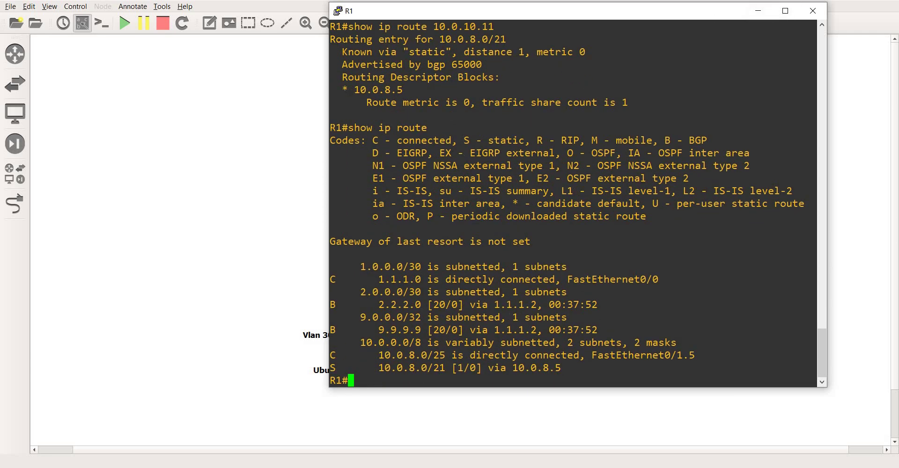
drag(330, 122, 202, 122)
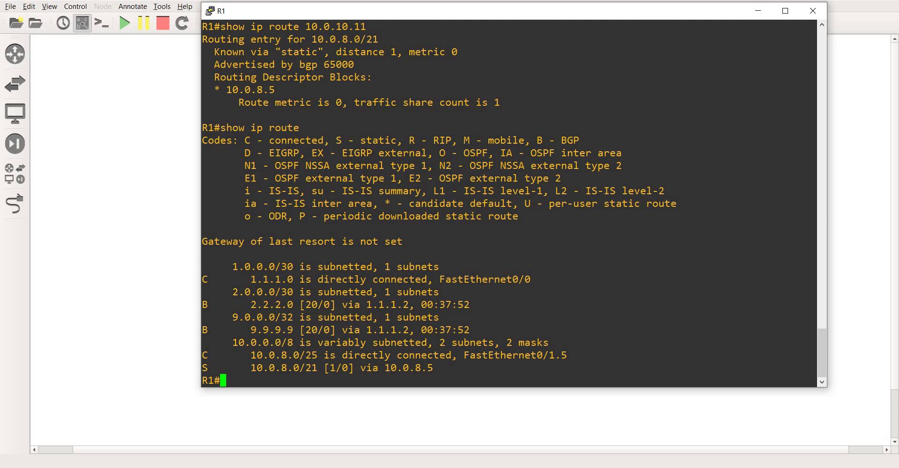
Highlight the destination address, matching network, administrative distance, BGP advertisement and next hop in R1's 10.0.10.11 lookup output
drag(366, 26, 307, 26)
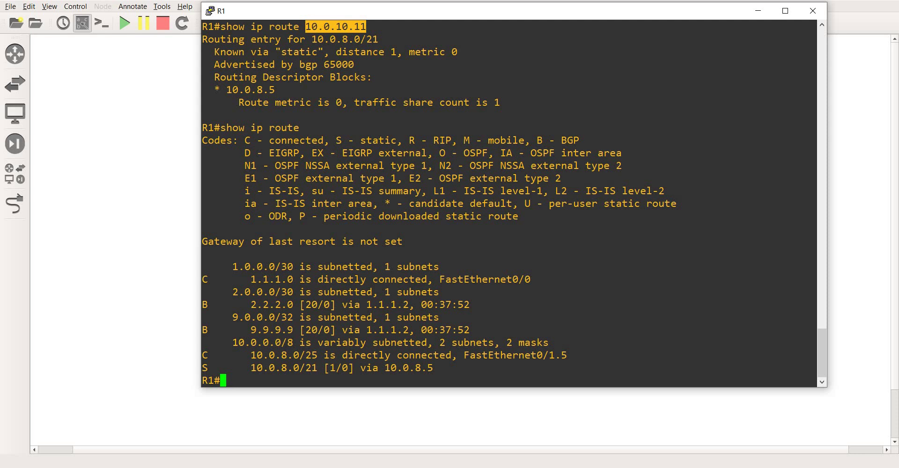
drag(366, 39, 329, 39)
click(330, 39)
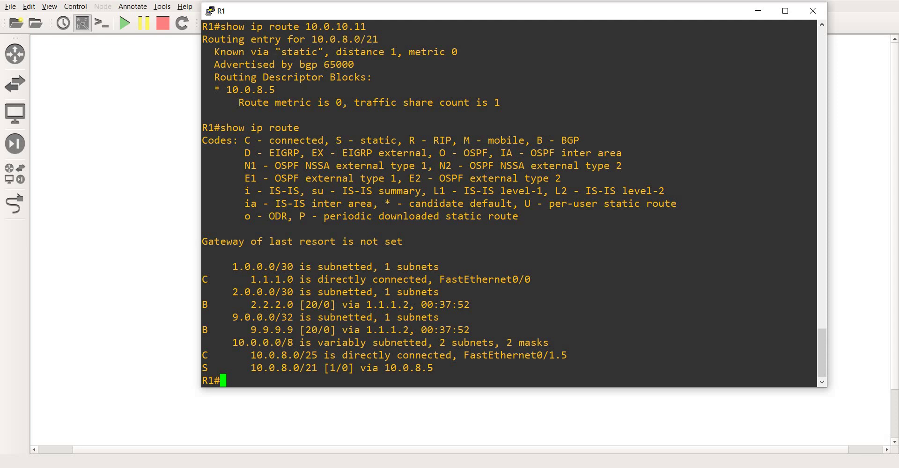
drag(269, 52, 452, 52)
click(452, 52)
drag(293, 64, 342, 64)
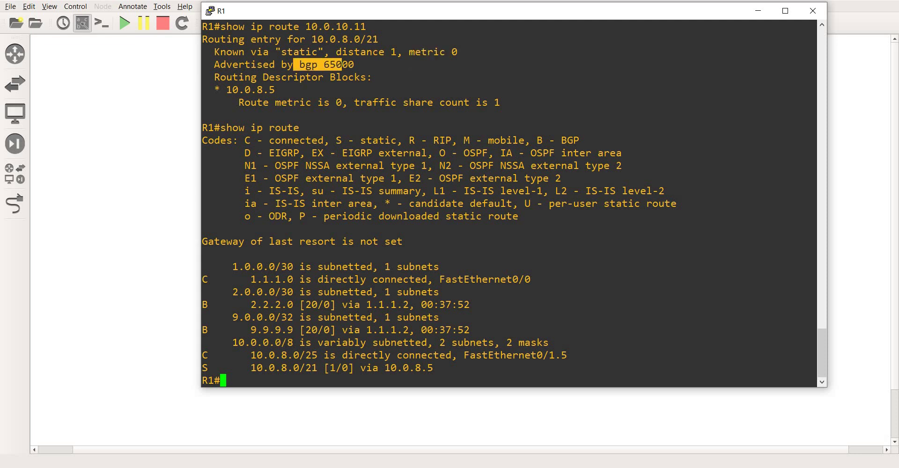
drag(275, 90, 227, 90)
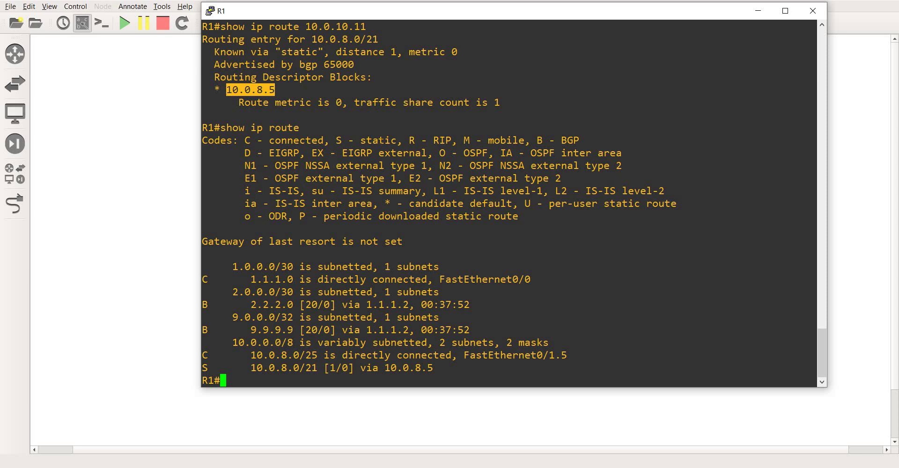
List CORE's interface addresses with "show ip int br" and highlight the Vlan5 entry that owns the next-hop address
mouse_move(510, 402)
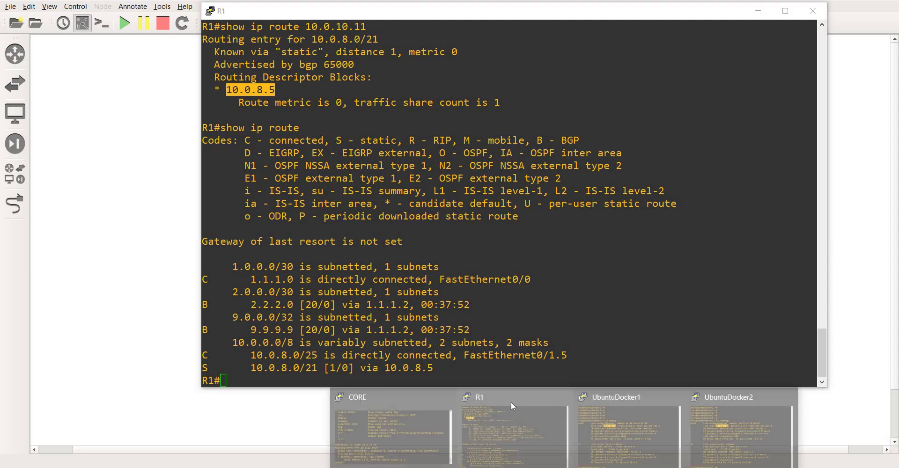
click(401, 397)
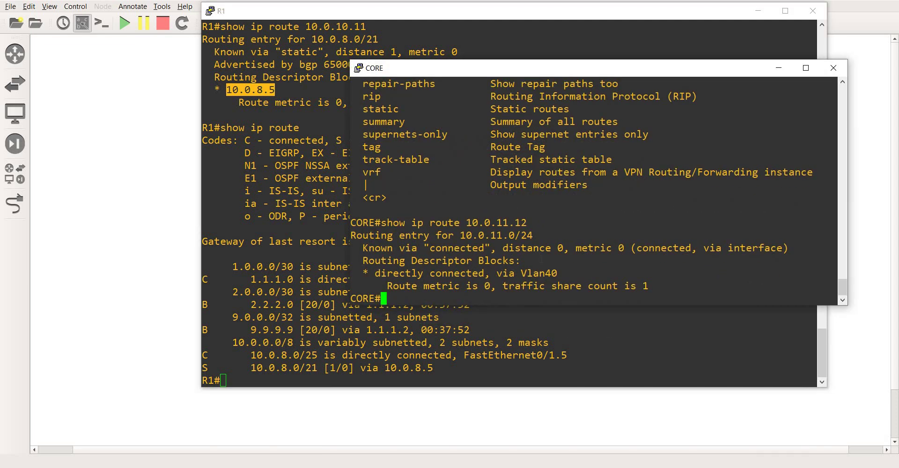
text(show ip int bri)
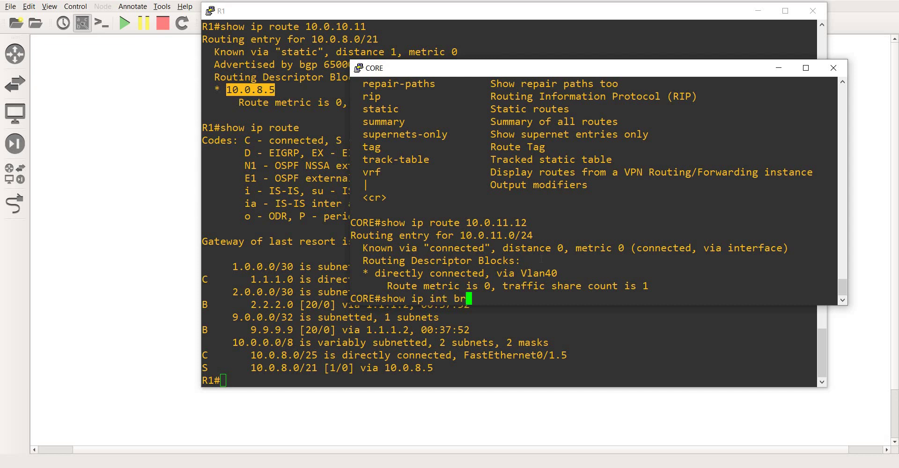
key(Return)
key(space)
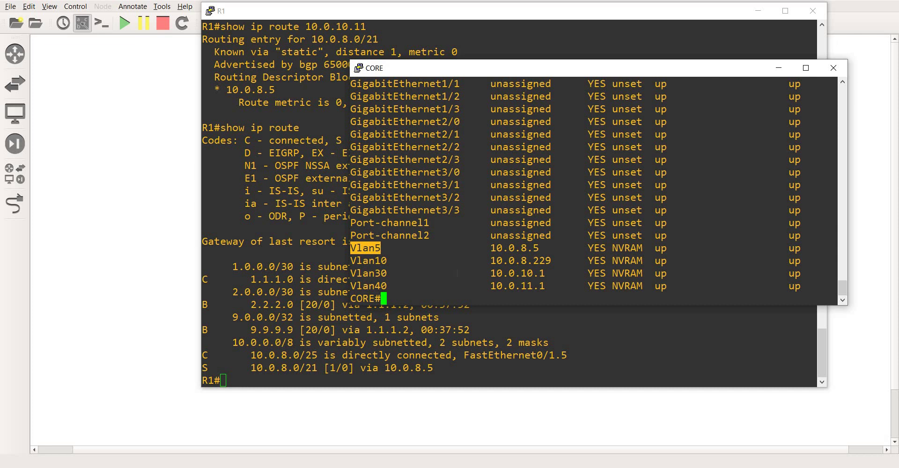
List the devices directly attached to CORE with "show cdp neighbors"
text(show cdp ne)
key(Tab)
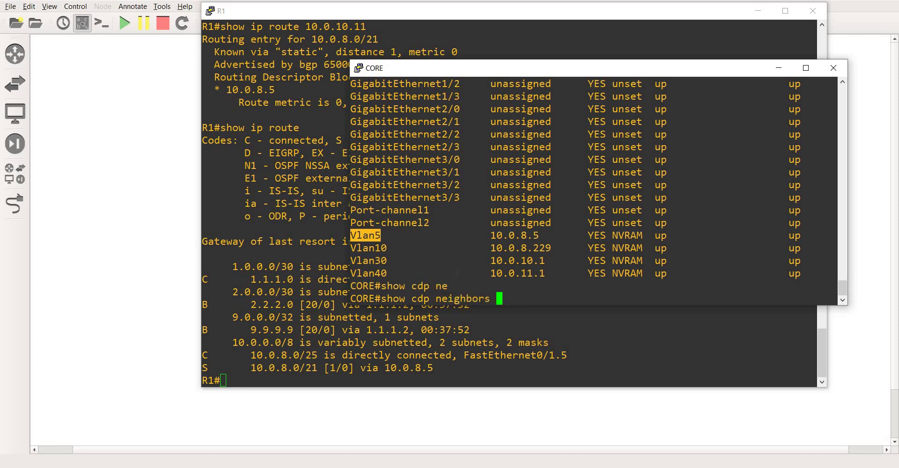
key(Return)
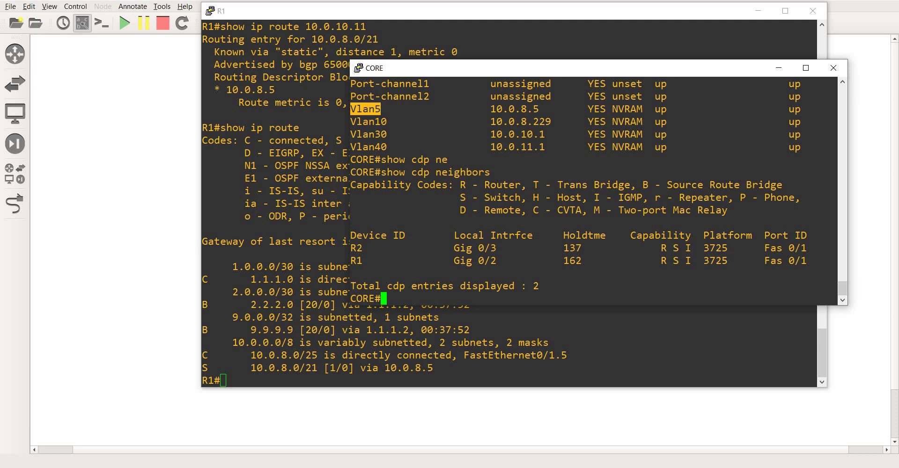
Minimize the R1 console and move the CORE console aside to uncover the topology diagram
click(758, 10)
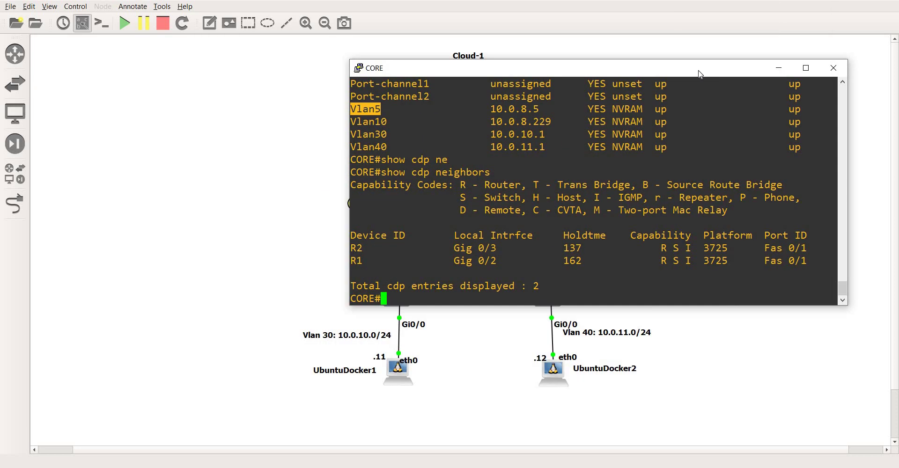
drag(700, 74, 809, 79)
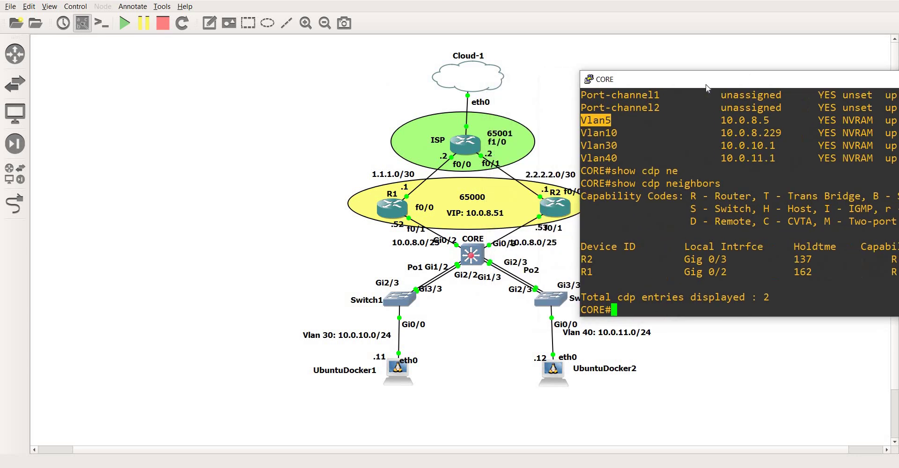
click(526, 452)
key(alt+Tab)
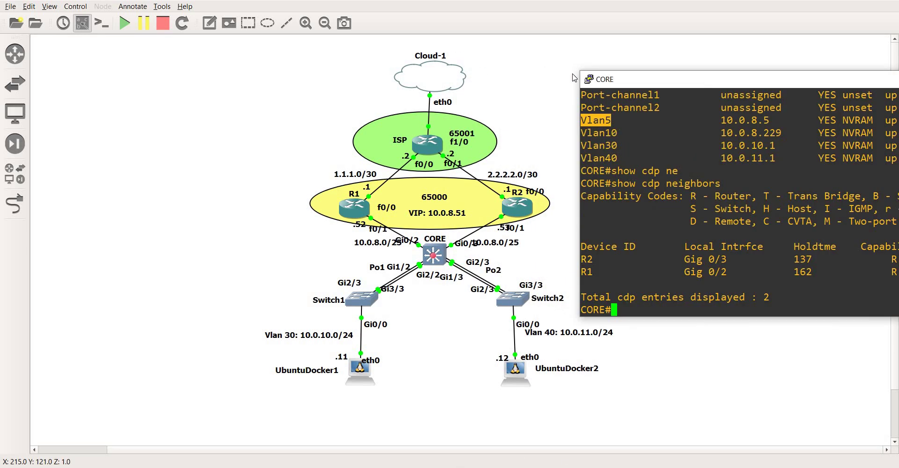
Hide the interface labels in the topology diagram and place the CORE console beside the R1 and CORE nodes
drag(709, 79, 431, 83)
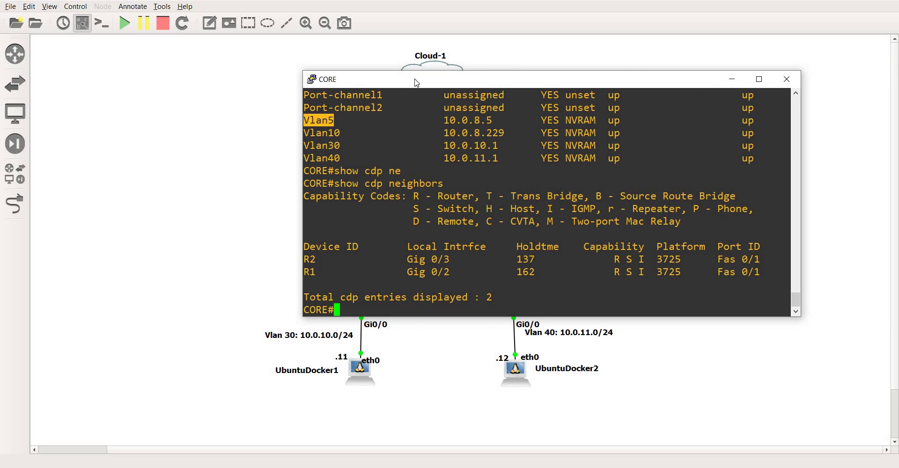
drag(496, 74, 701, 67)
key(alt+Tab)
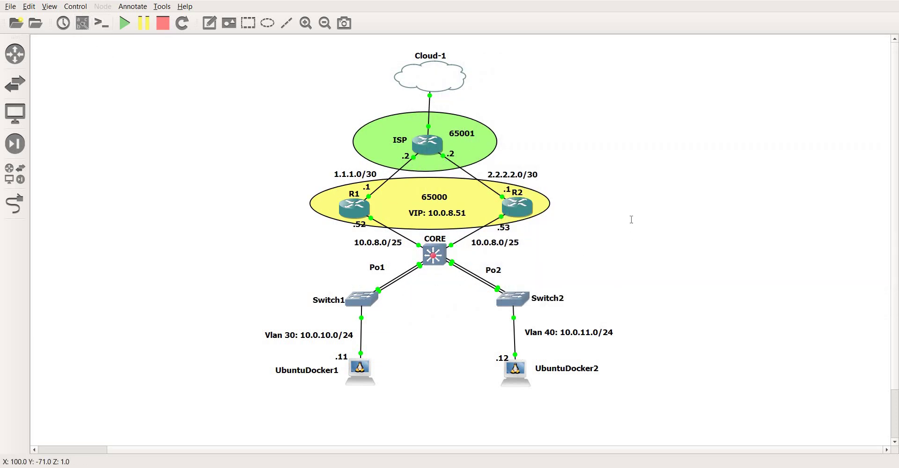
key(alt+Tab)
drag(650, 61, 626, 62)
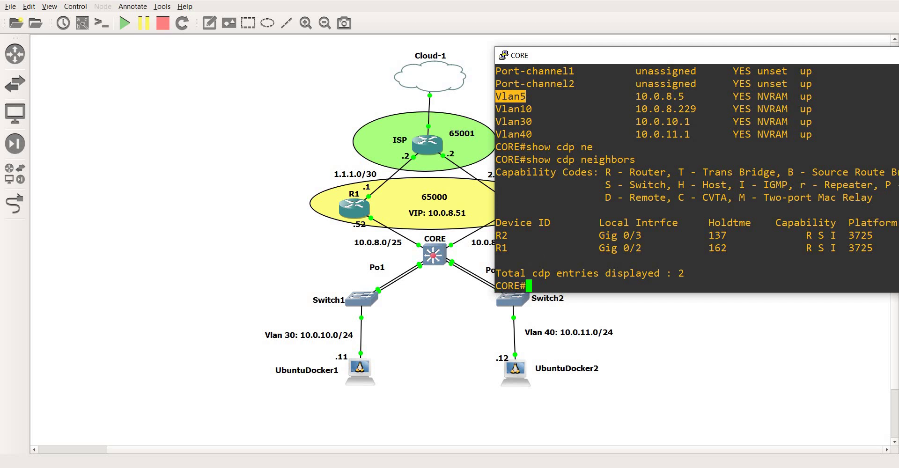
Highlight R2's local interface in CORE's CDP neighbor list and return to the unobstructed topology diagram
drag(647, 248, 586, 235)
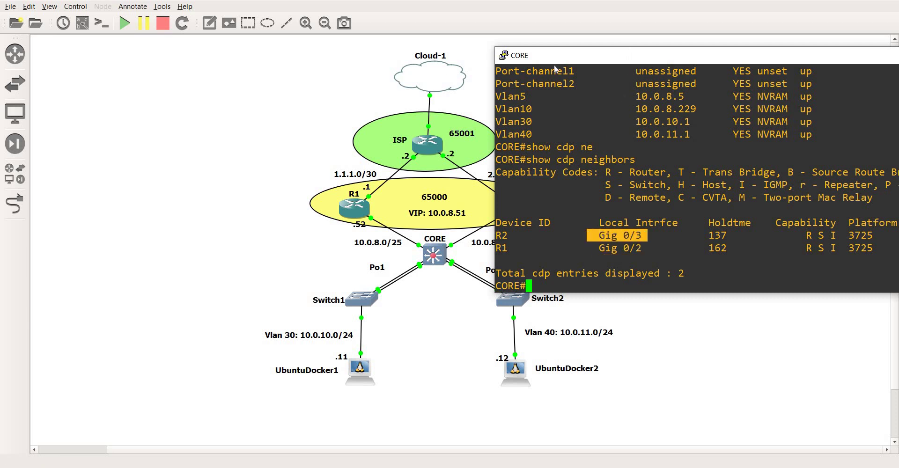
drag(555, 70, 331, 90)
click(195, 242)
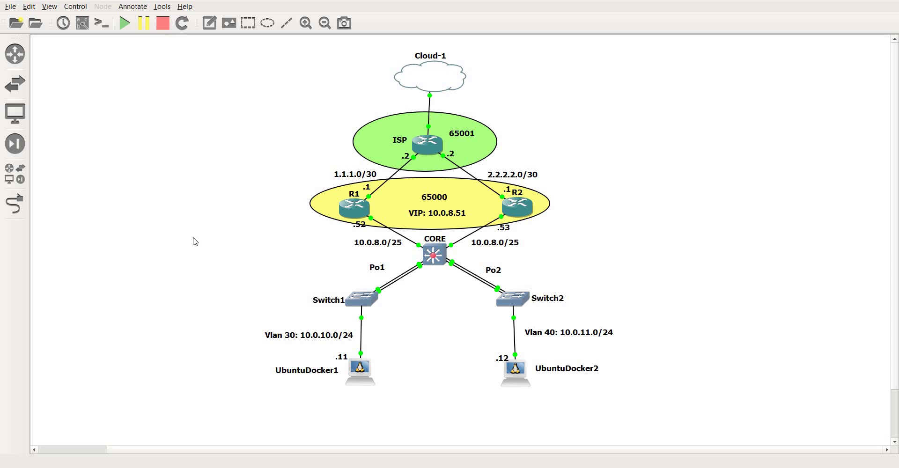
Bring up the R1 console, highlight the earlier "show ip route 10.0.10.11" command and return to the topology diagram
mouse_move(448, 397)
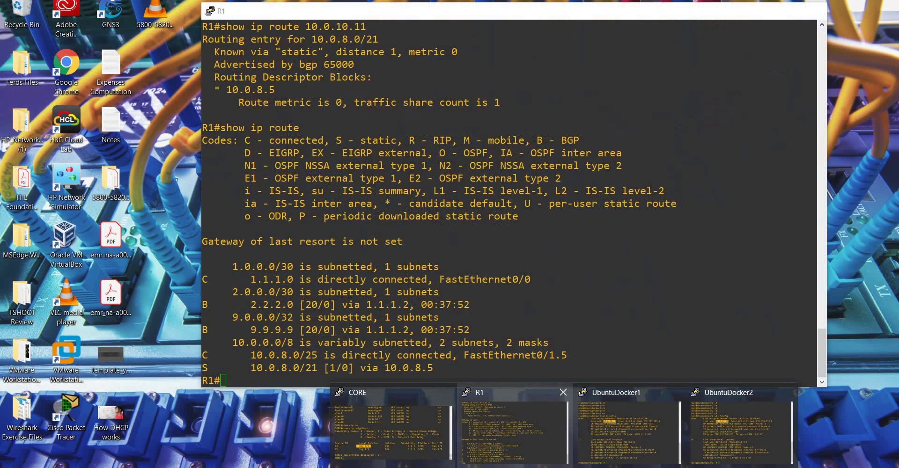
click(475, 398)
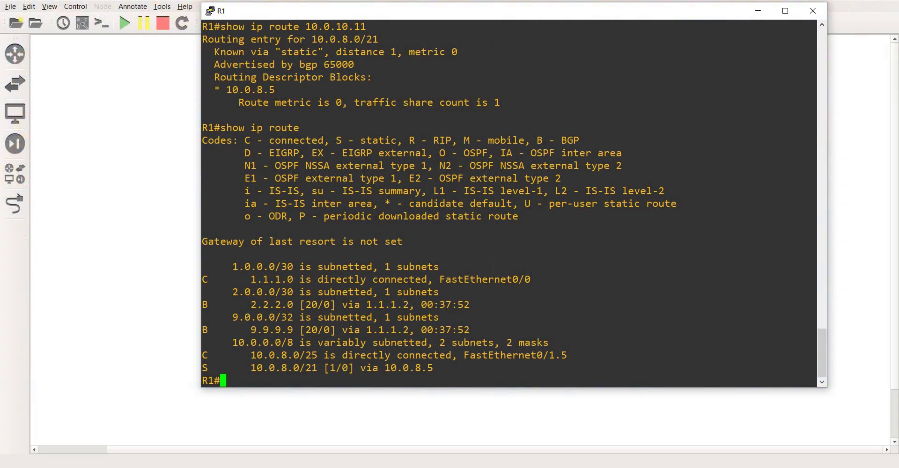
scroll(509, 203, up, 5)
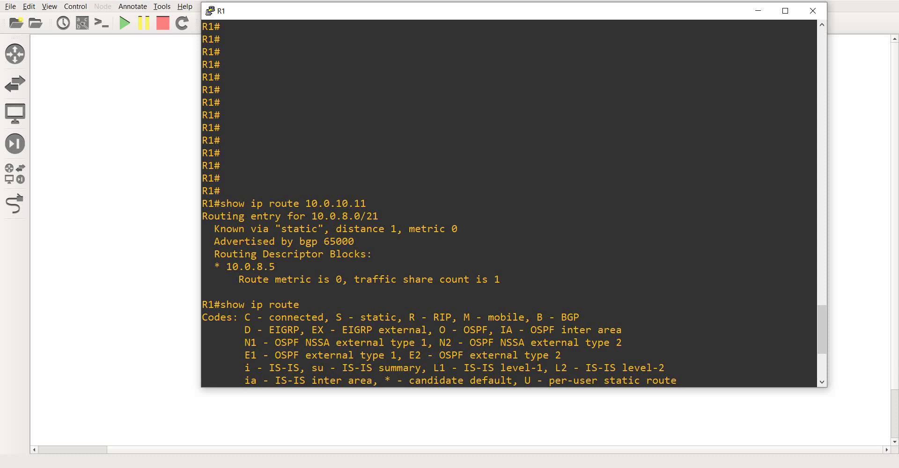
drag(468, 11, 500, 20)
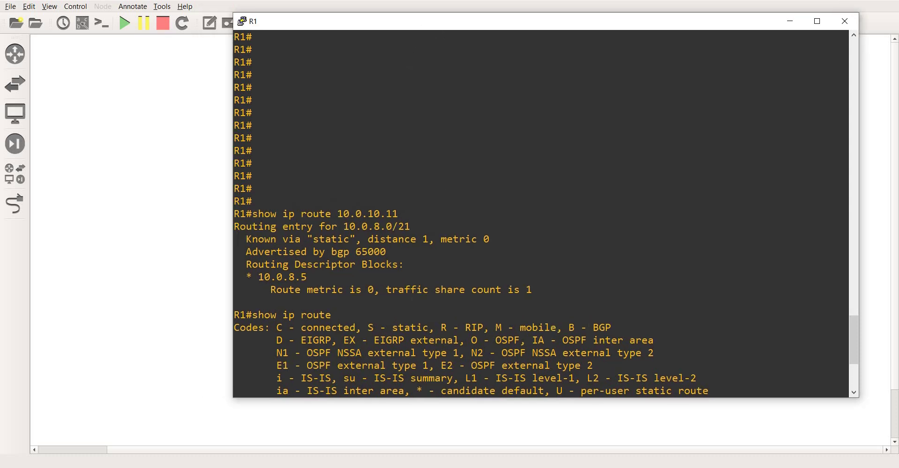
drag(252, 214, 398, 214)
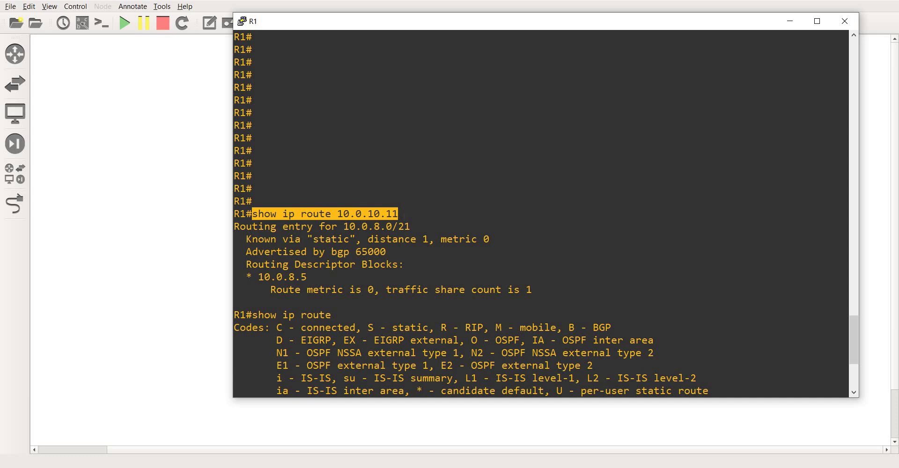
click(182, 195)
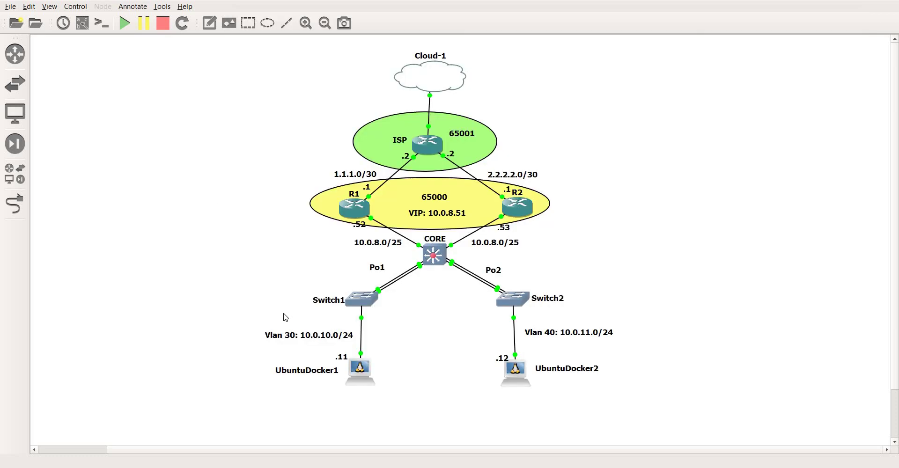